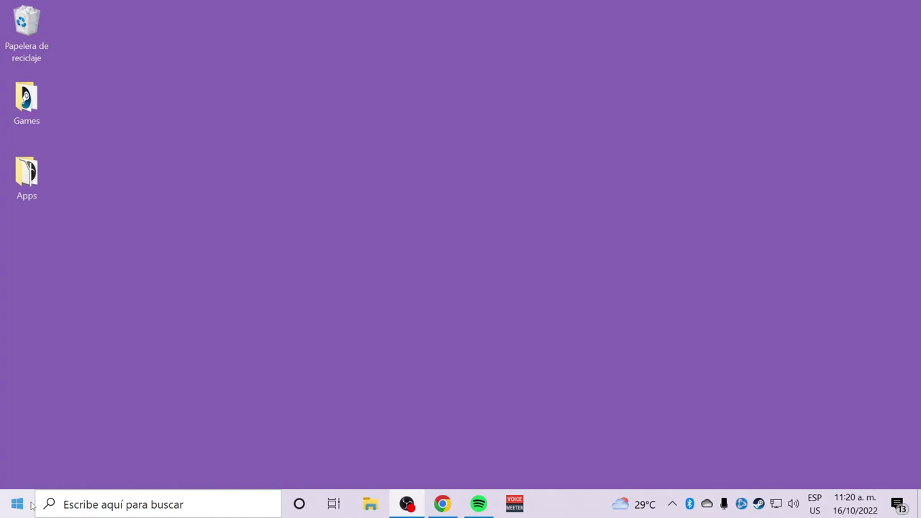
- Open the settings for turning Windows features on or off and enlarge the window to show more of the list
left_click(17, 504)
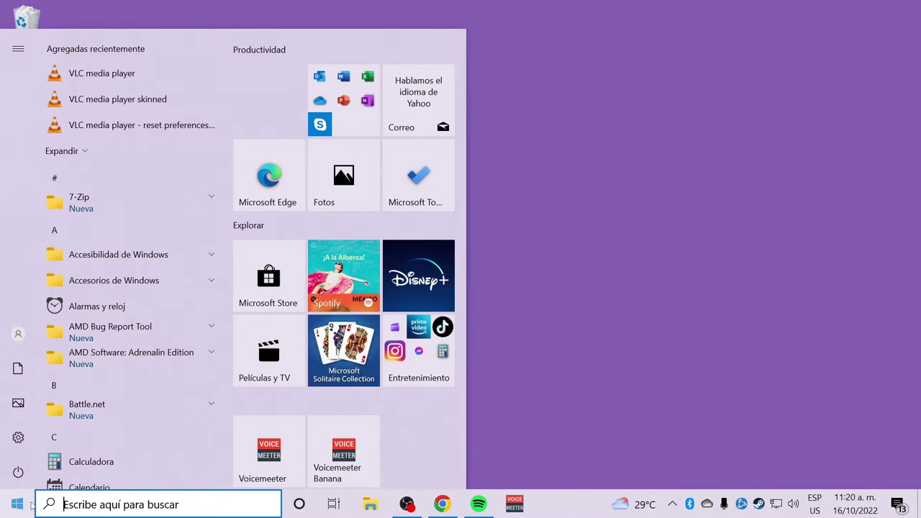
type("c")
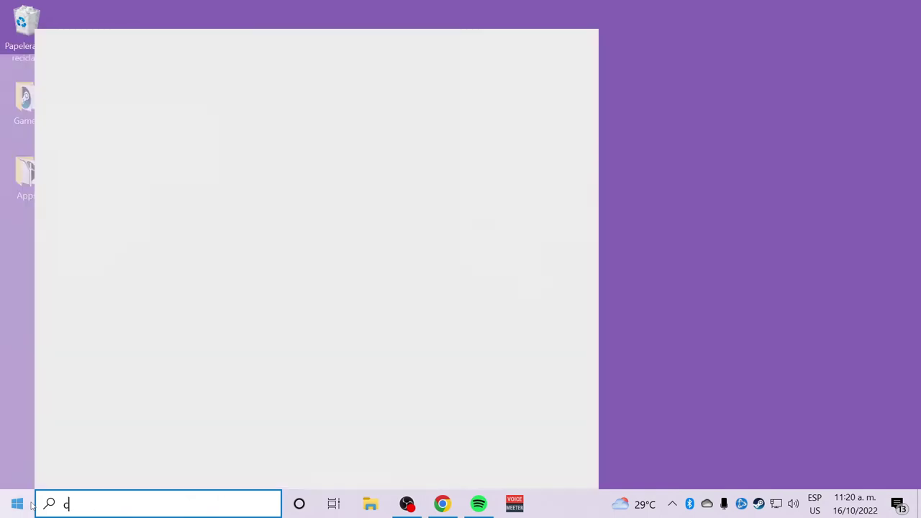
type("ara")
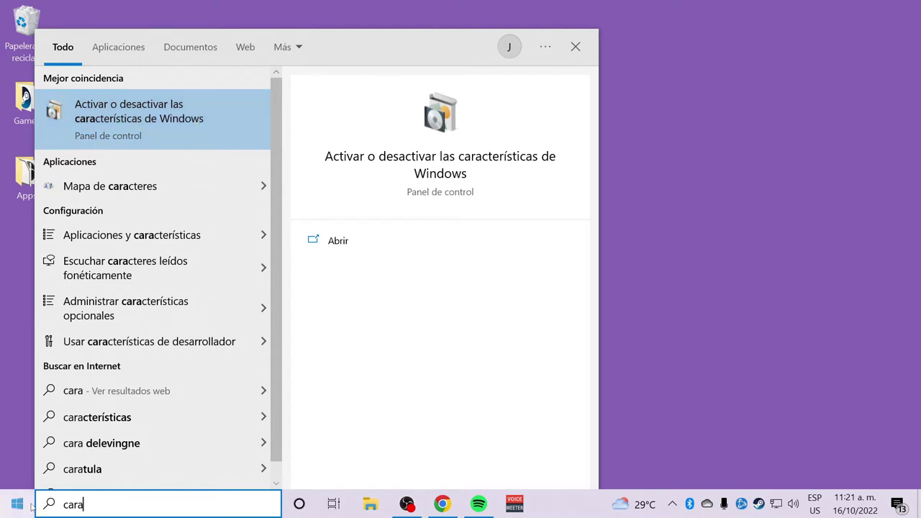
left_click(170, 132)
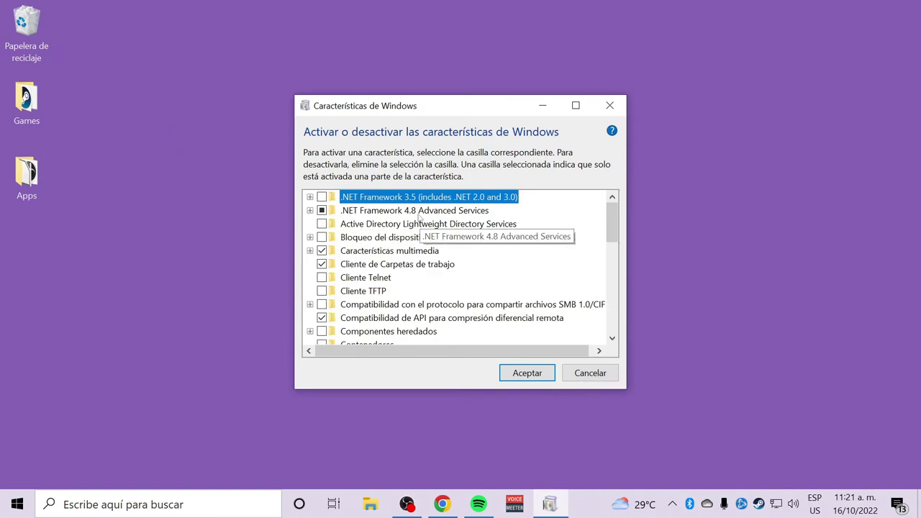
left_click_drag(295, 97, 93, 3)
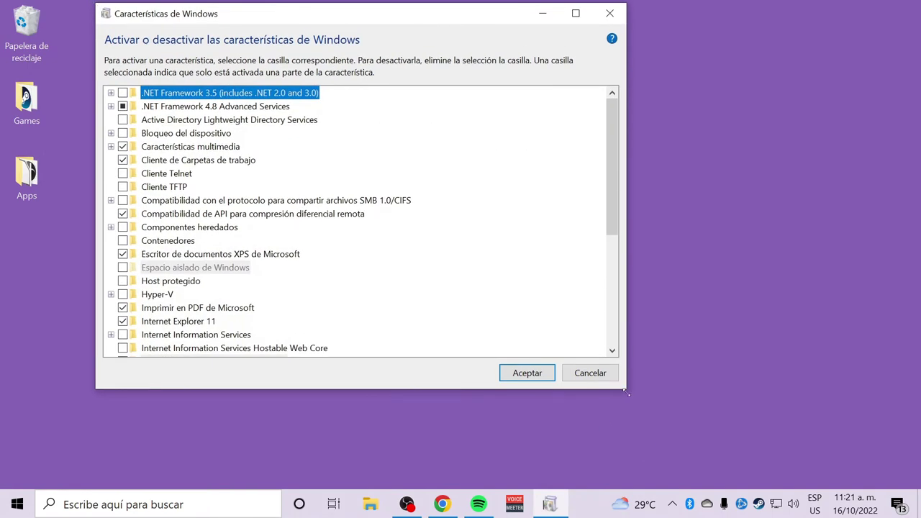
left_click_drag(625, 384, 796, 465)
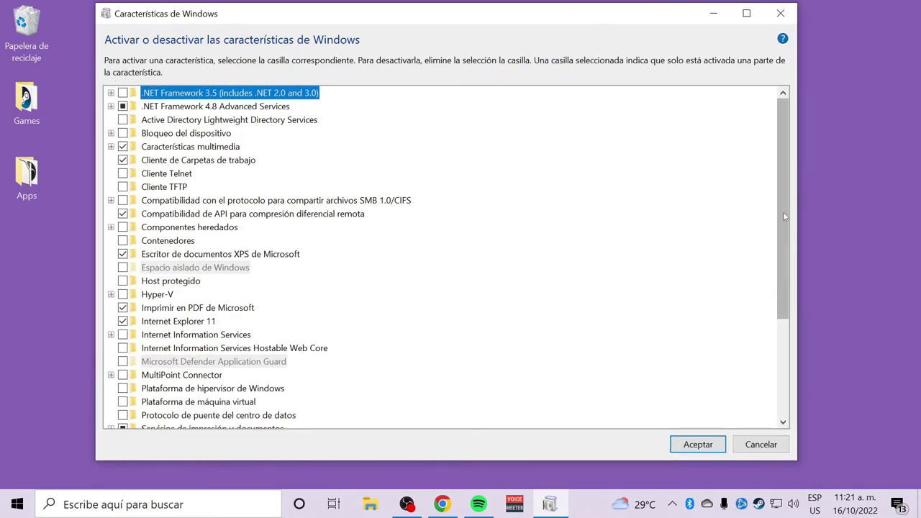
- Enable the feature "Subsistema de Windows para Linux" and accept the change
left_click_drag(783, 211, 794, 328)
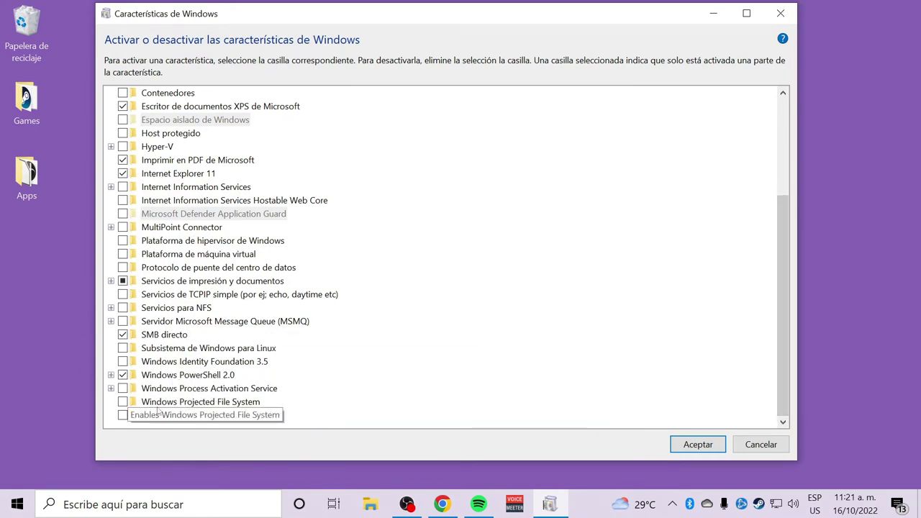
left_click(160, 349)
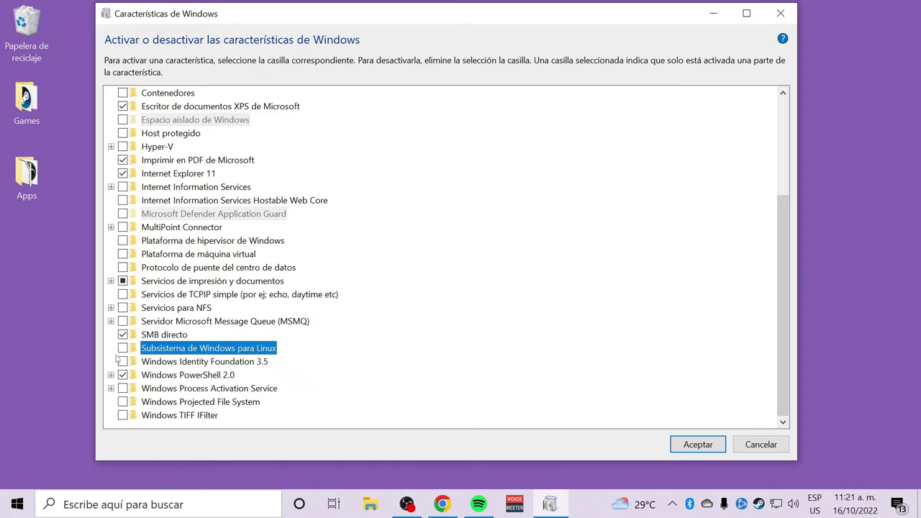
left_click(123, 348)
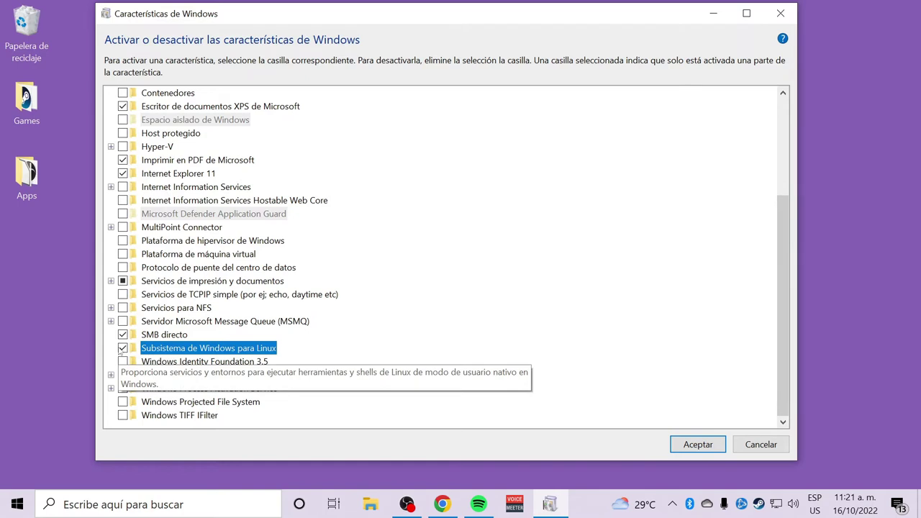
left_click(713, 447)
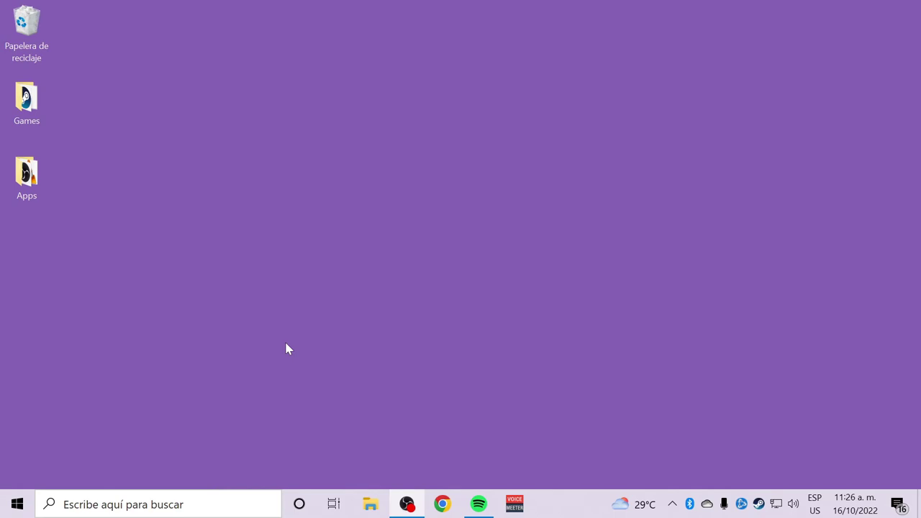
- Reopen the Windows features list, check the state of "Subsistema de Windows para Linux", and close the list without changes
left_click(29, 506)
type("car")
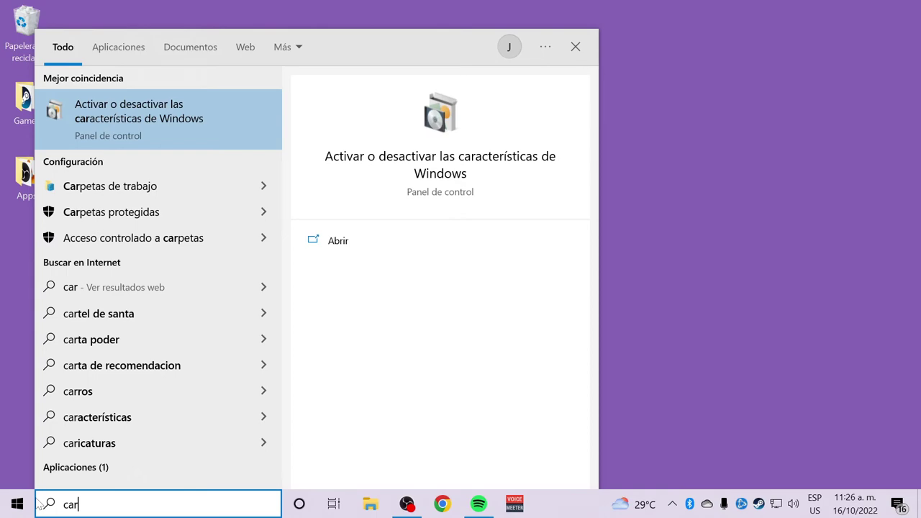
key("Return")
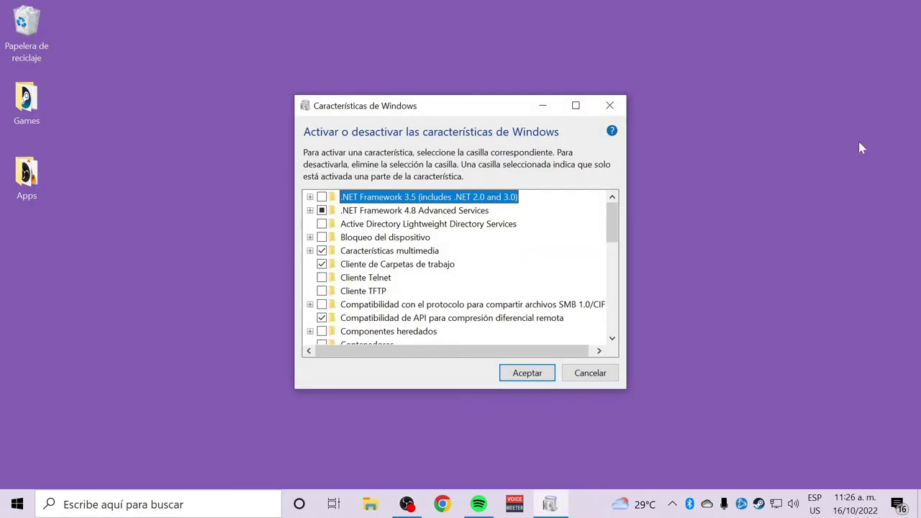
left_click_drag(611, 234, 613, 327)
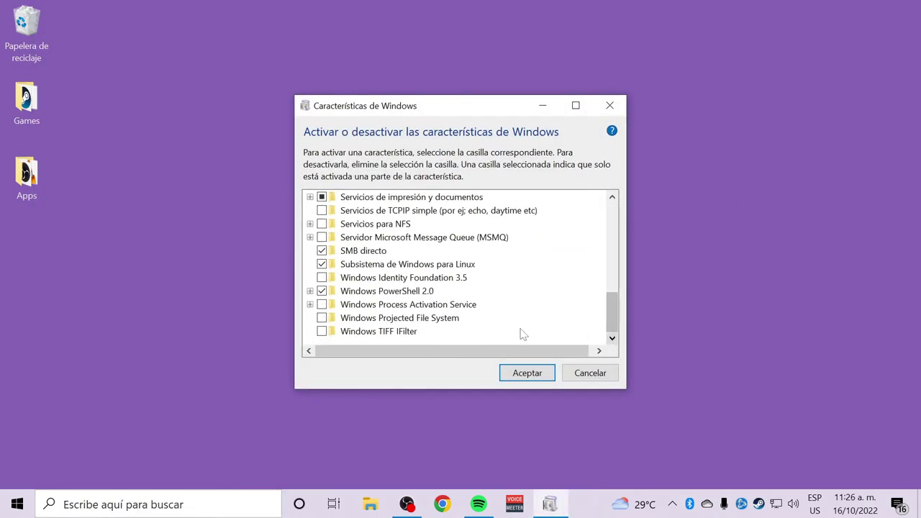
left_click(390, 263)
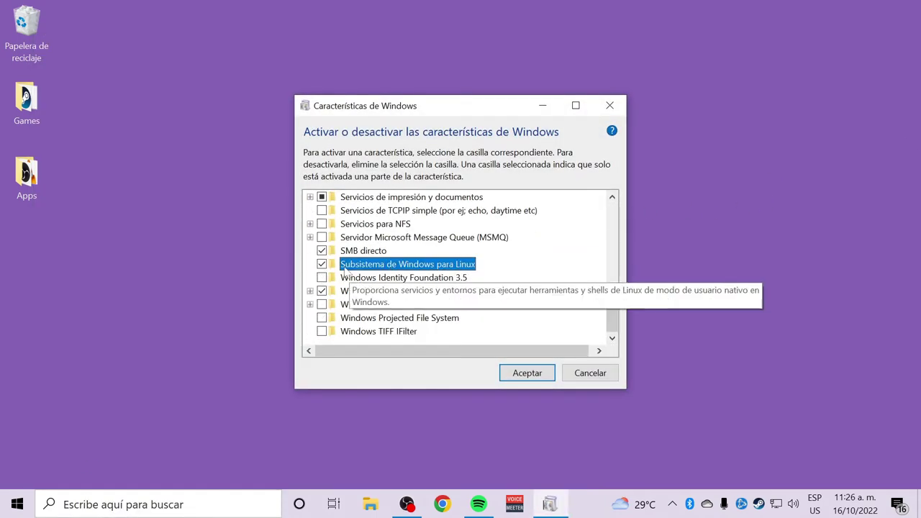
left_click(592, 374)
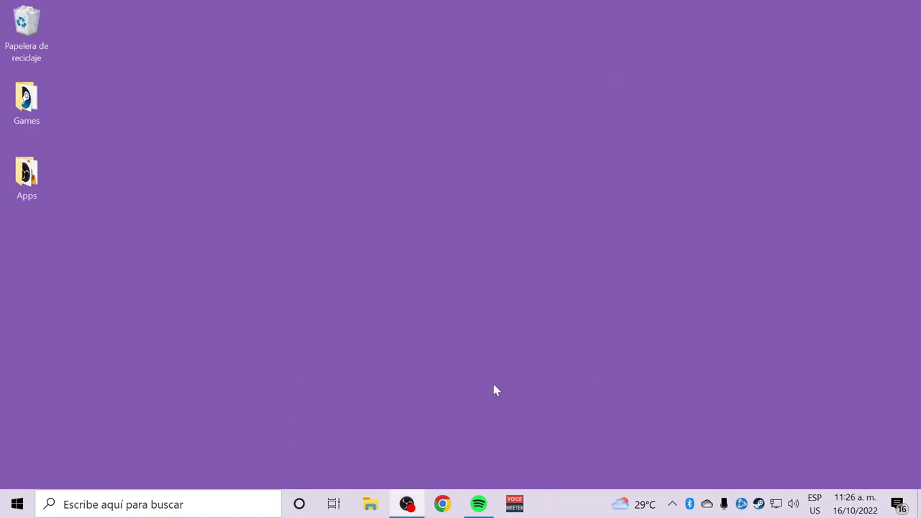
- Open Microsoft Store in a maximized window and check which account is signed in
left_click(17, 504)
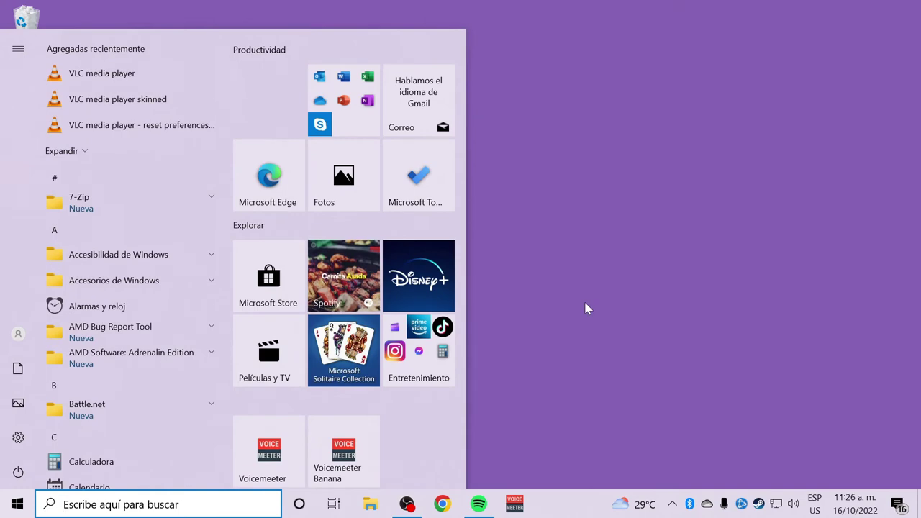
type("mi")
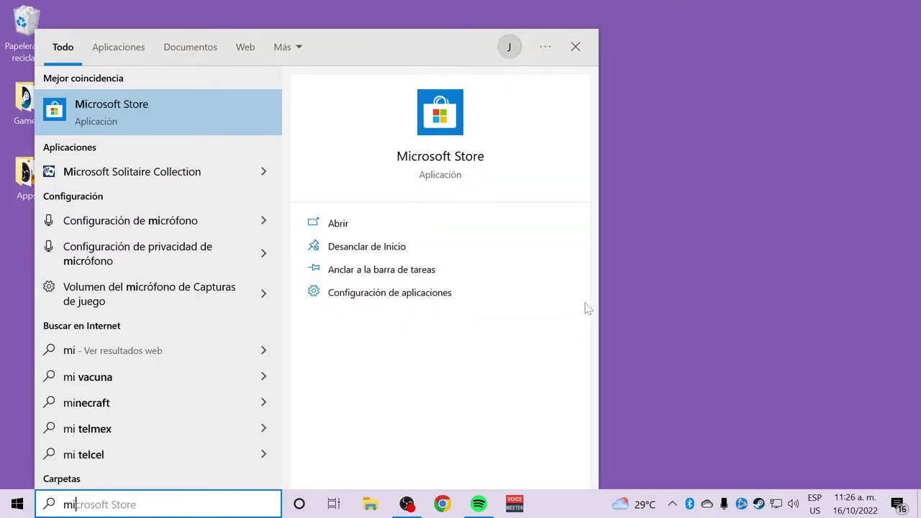
key("Return")
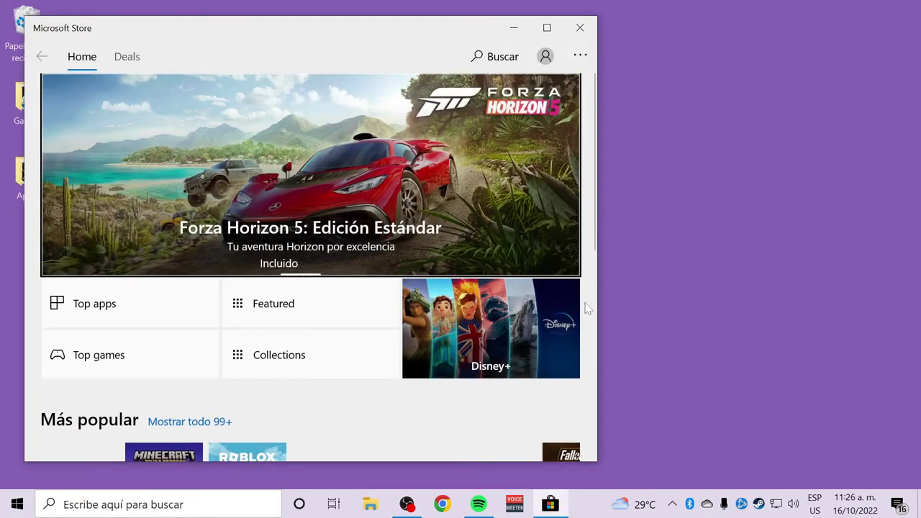
left_click(549, 28)
left_click(870, 40)
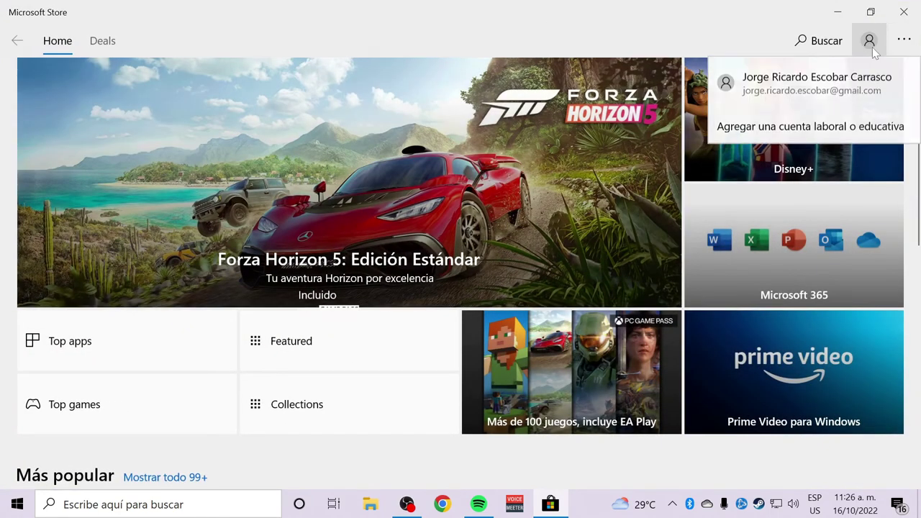
left_click(872, 45)
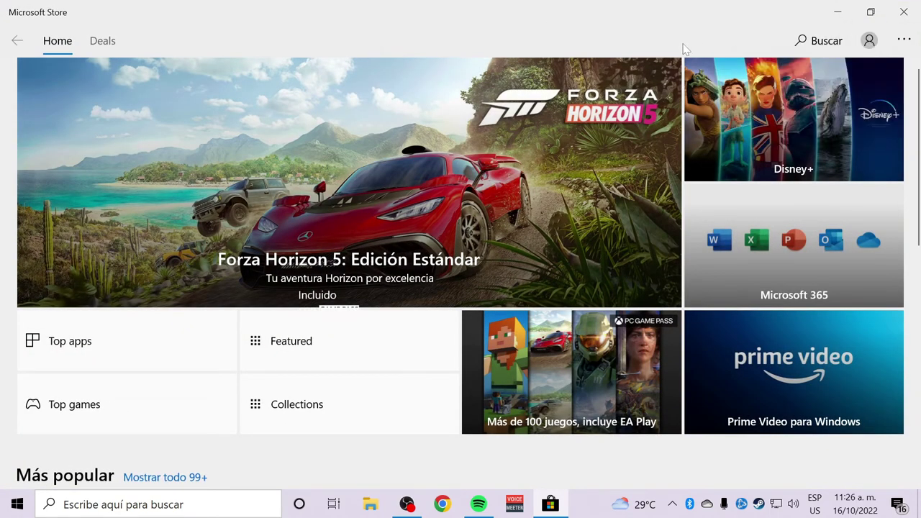
- Search the store for "ubun" and install Ubuntu 20.04.5 LTS from the suggestions
scroll(346, 446, "down", 3)
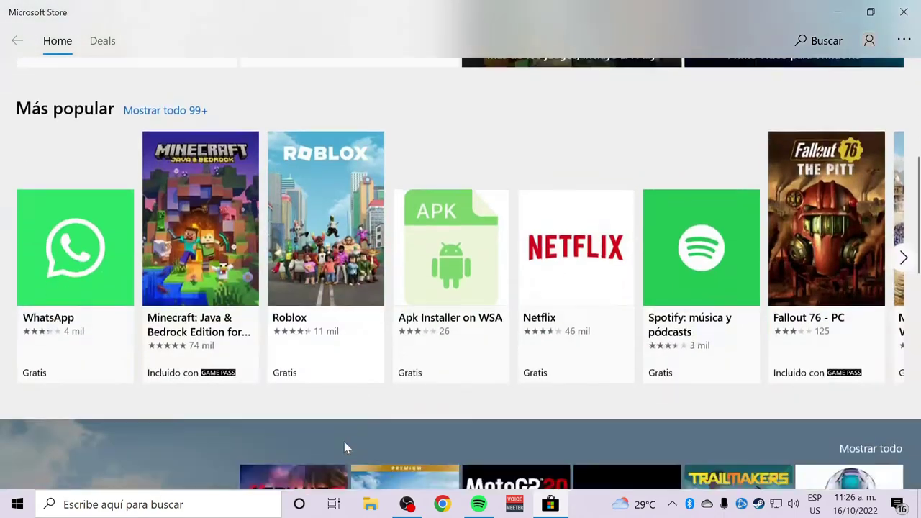
scroll(346, 446, "up", 3)
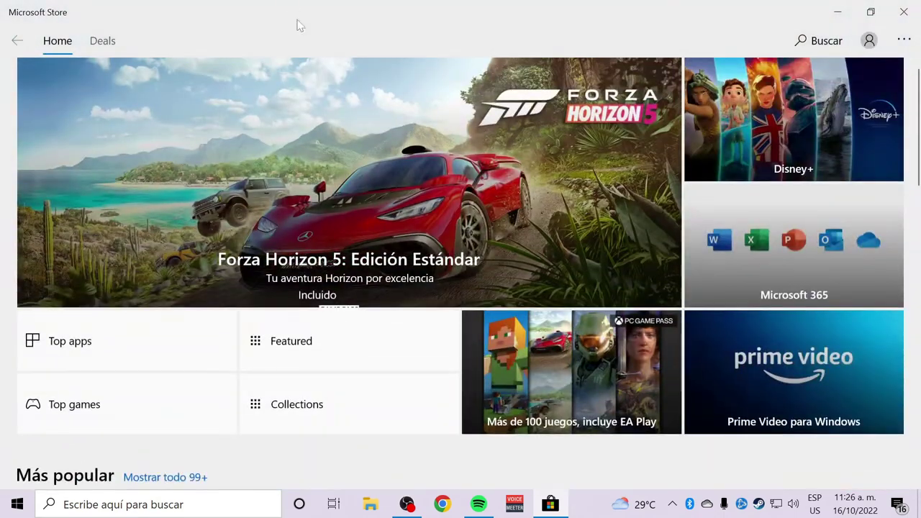
left_click(828, 43)
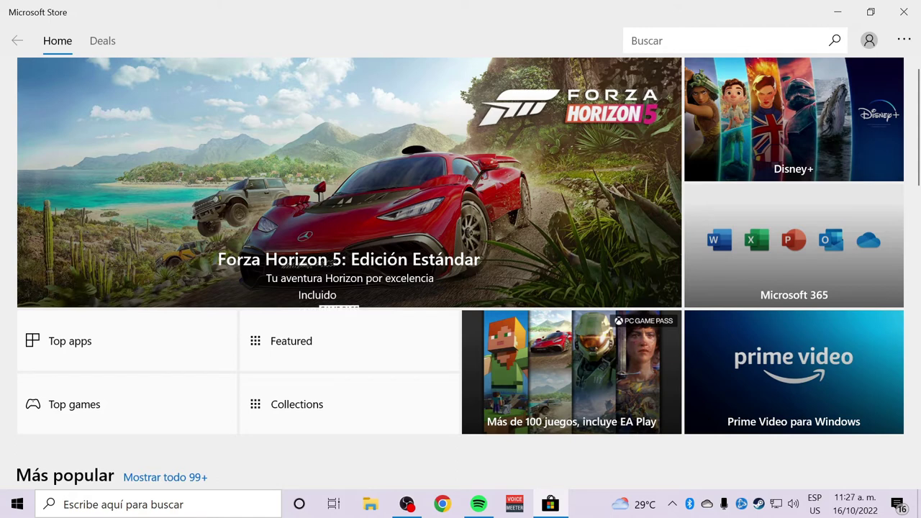
type("ubun")
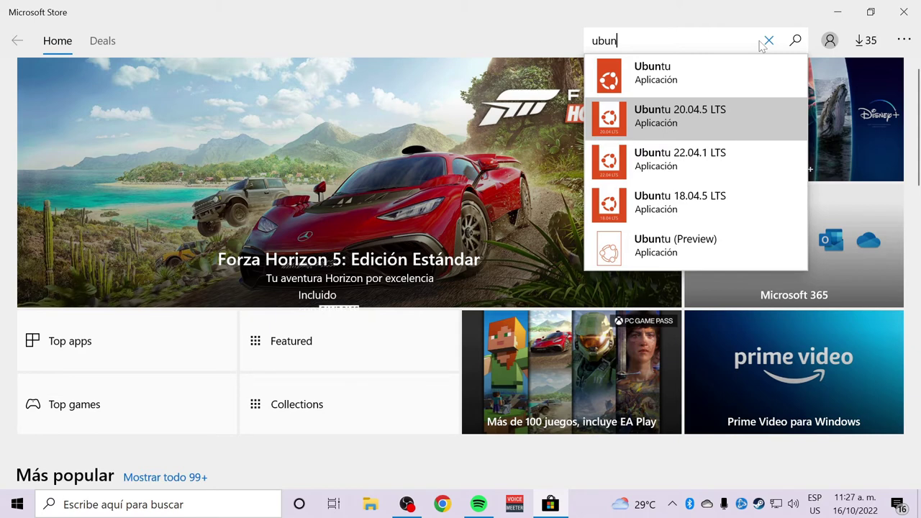
left_click(709, 122)
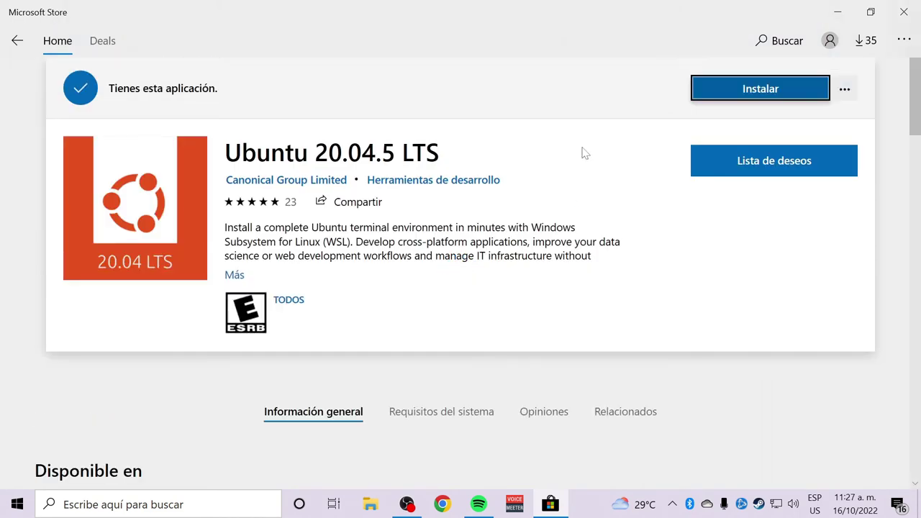
left_click(760, 88)
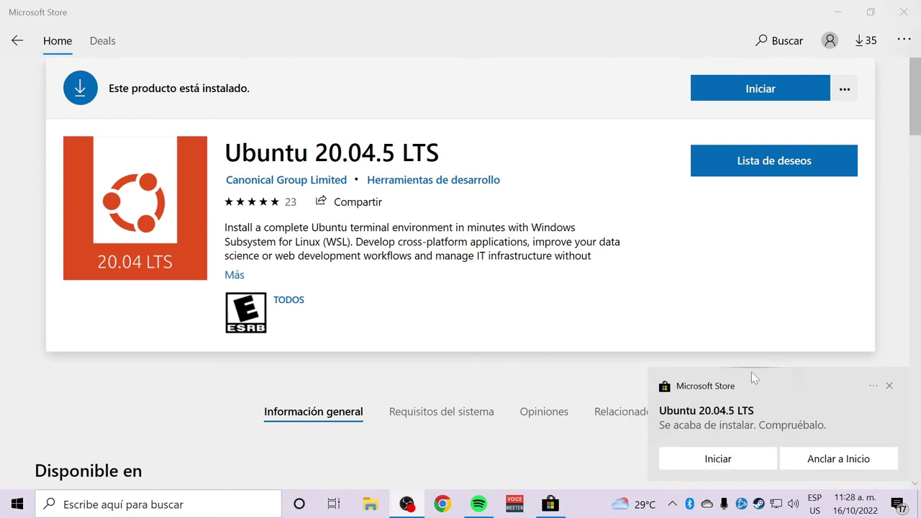
- Launch Ubuntu 20.04.5 LTS, maximize its terminal window and enlarge the terminal text
left_click(729, 106)
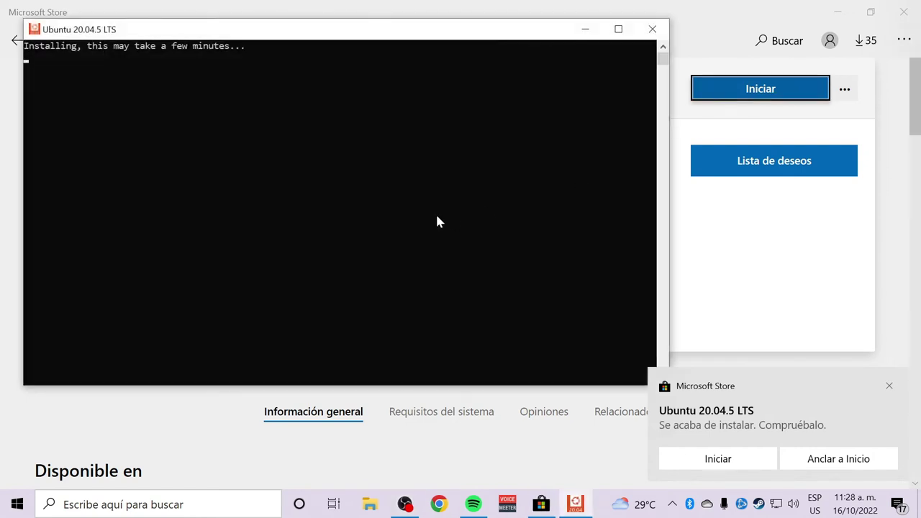
left_click(618, 29)
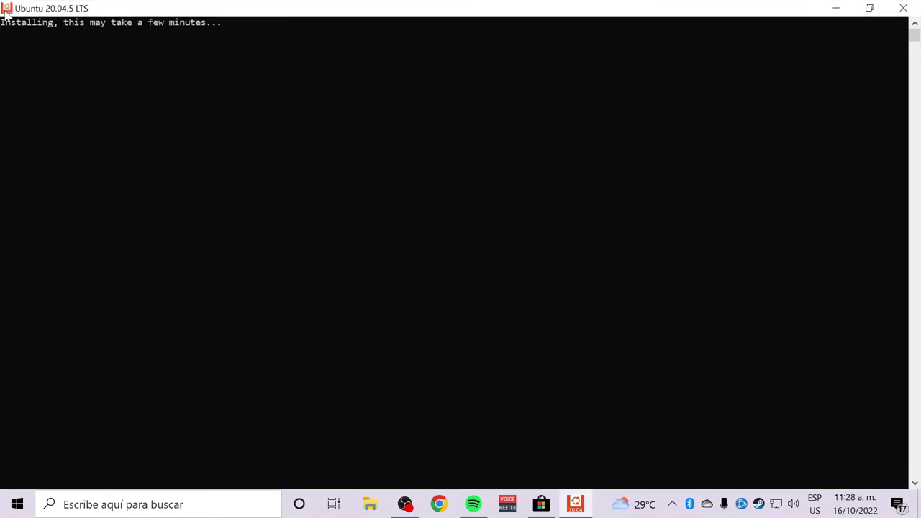
scroll(315, 366, "up", 2)
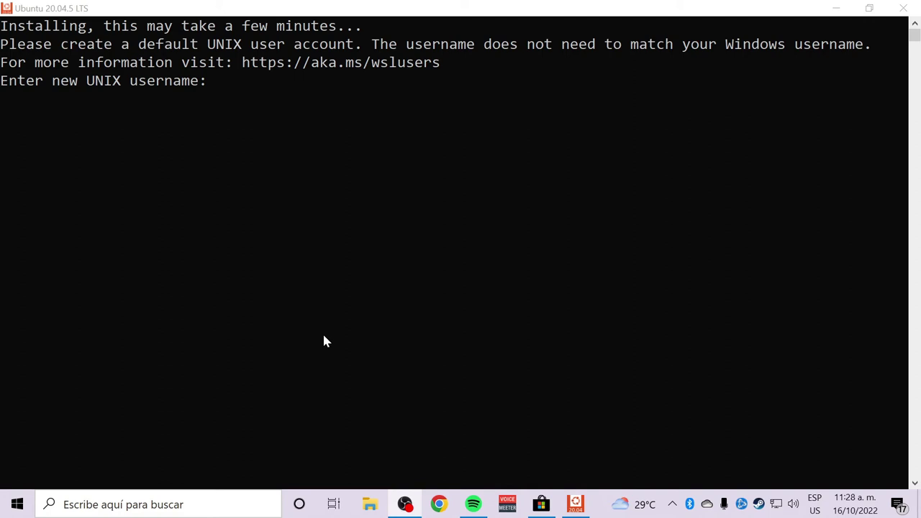
- Create the default UNIX user account by entering a new username and typing the account password twice
left_click(215, 85)
left_click(220, 86)
left_click(297, 153)
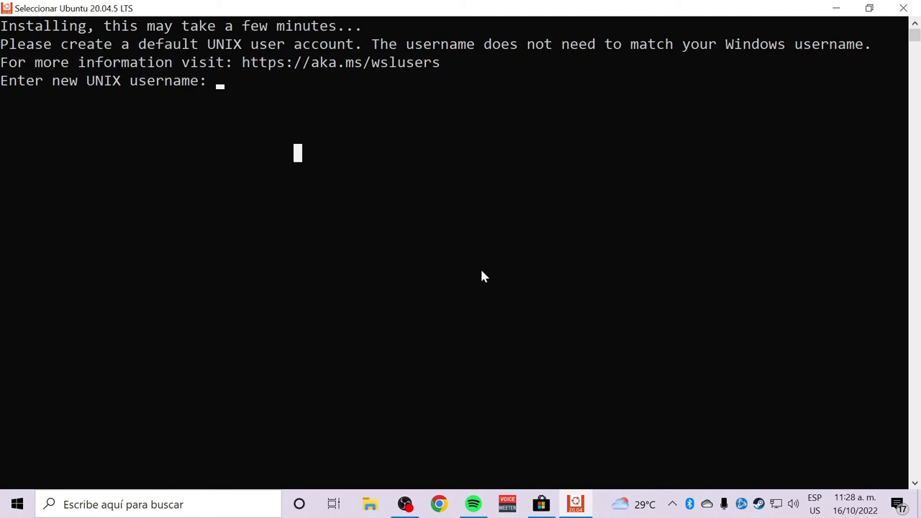
key("Escape")
type("jorge")
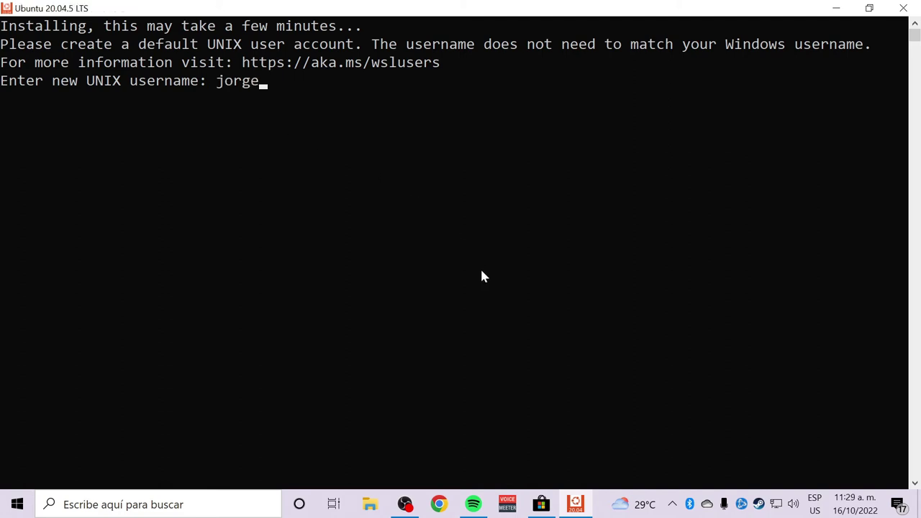
key("Return")
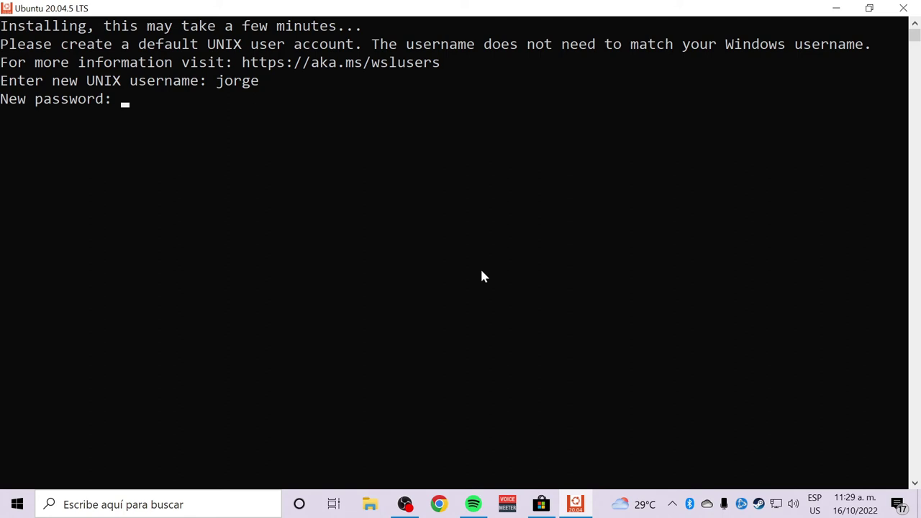
key("Return")
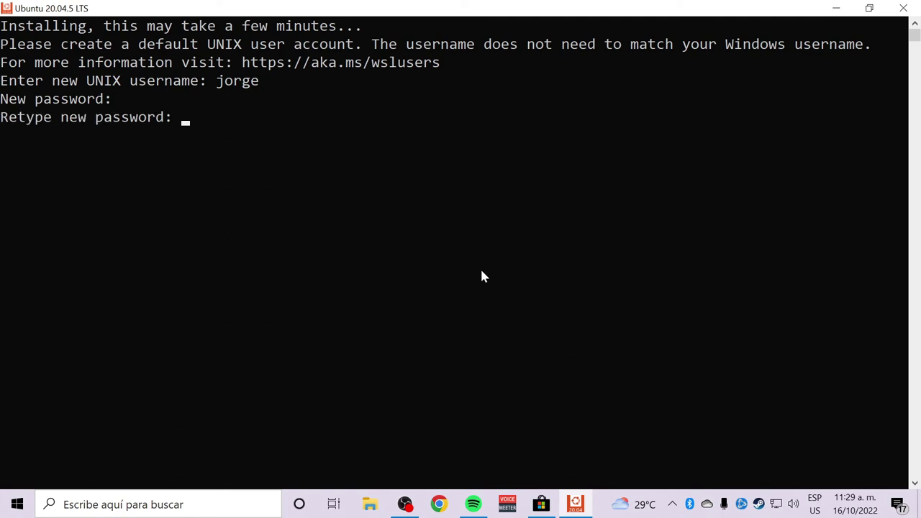
key("Return")
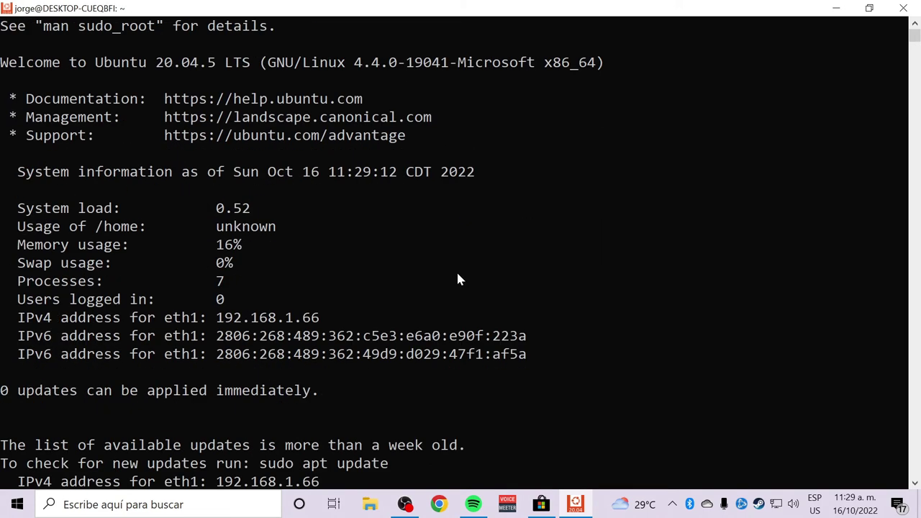
- Copy the suggested update command from the welcome message to the prompt and extend it to "sudo apt update -y"
scroll(457, 279, "up", 1)
scroll(458, 279, "up", 1)
scroll(458, 278, "down", 4)
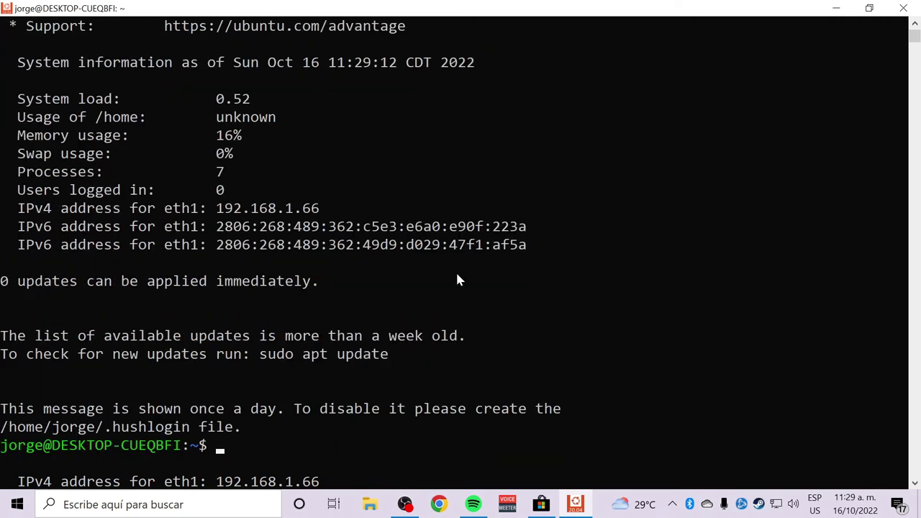
scroll(458, 278, "up", 1)
scroll(461, 267, "down", 2)
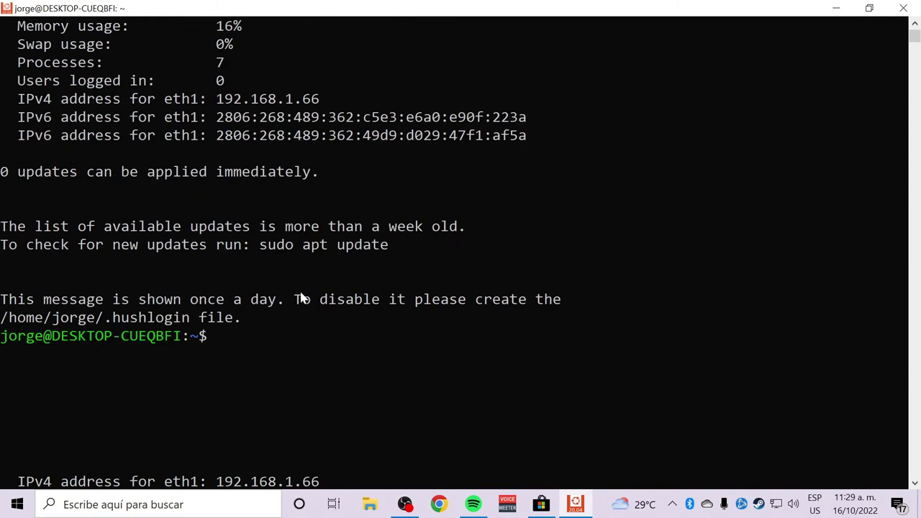
left_click_drag(260, 245, 388, 249)
right_click(308, 250)
right_click(313, 342)
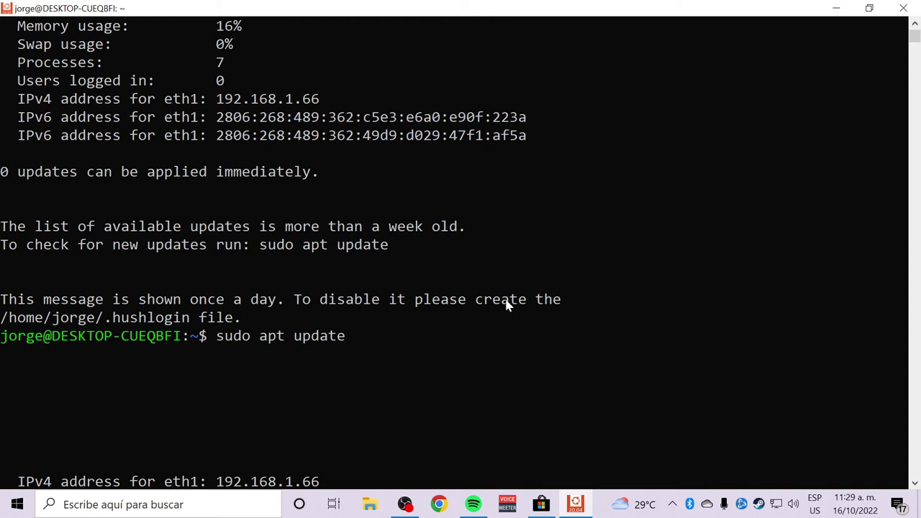
type("-y")
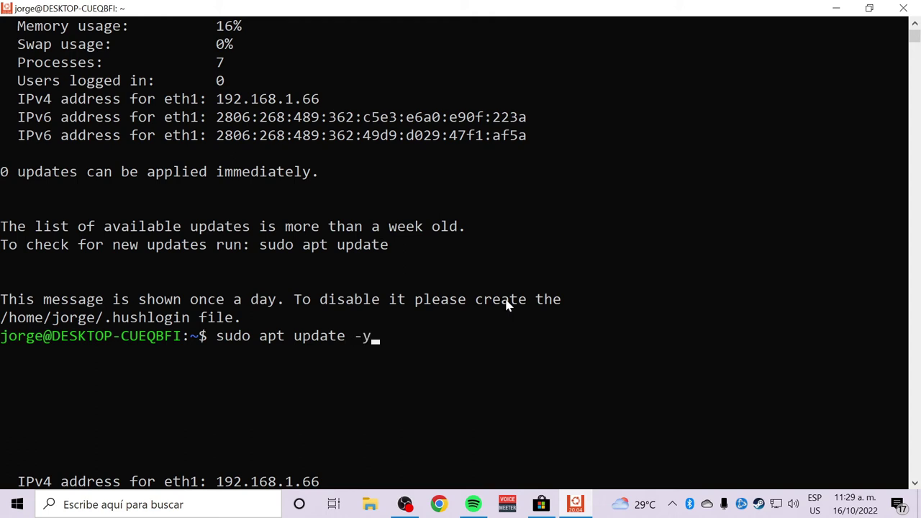